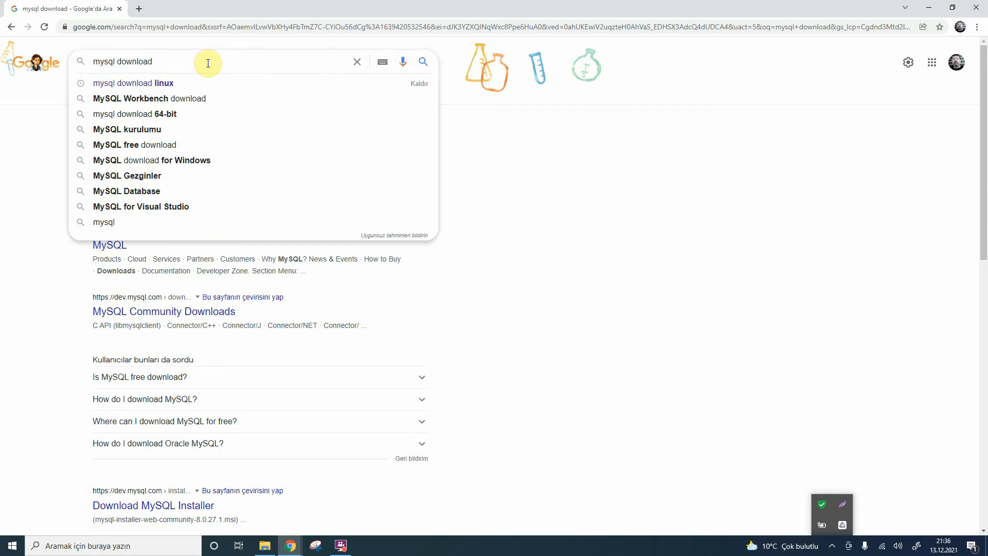
Step: Search the web for "mysql download" and go through the MySQL Downloads site to the MySQL Community Server download page
key("Return")
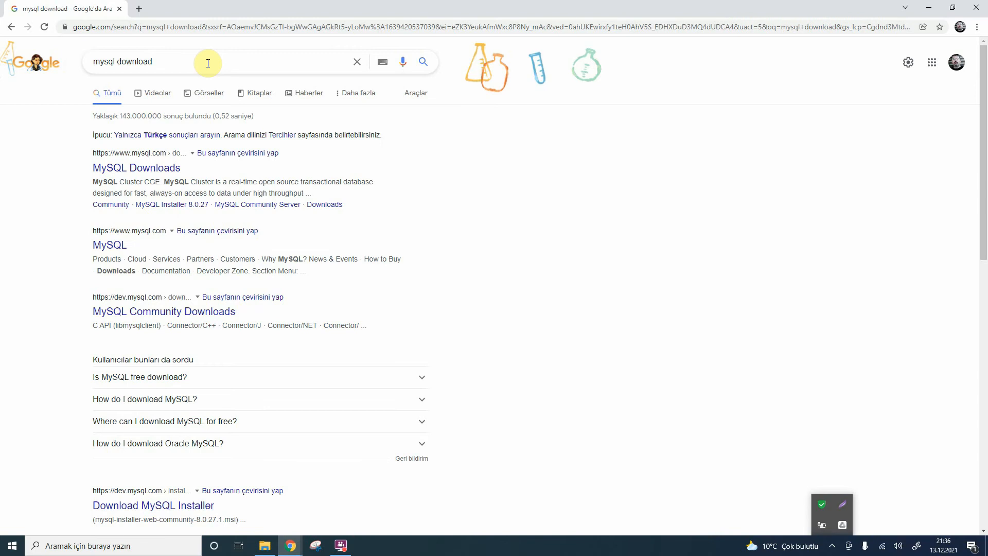
left_click(174, 170)
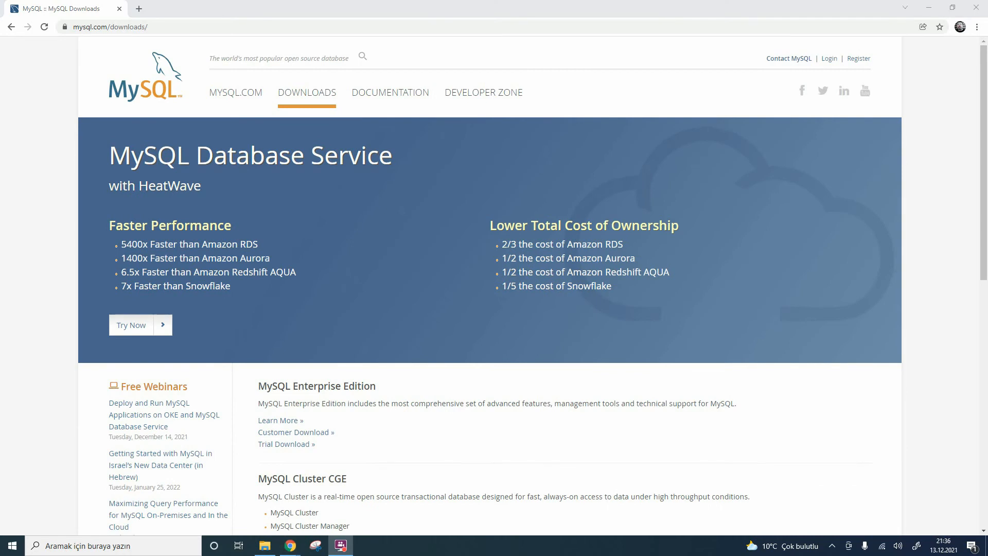
scroll(338, 389, "down", 10)
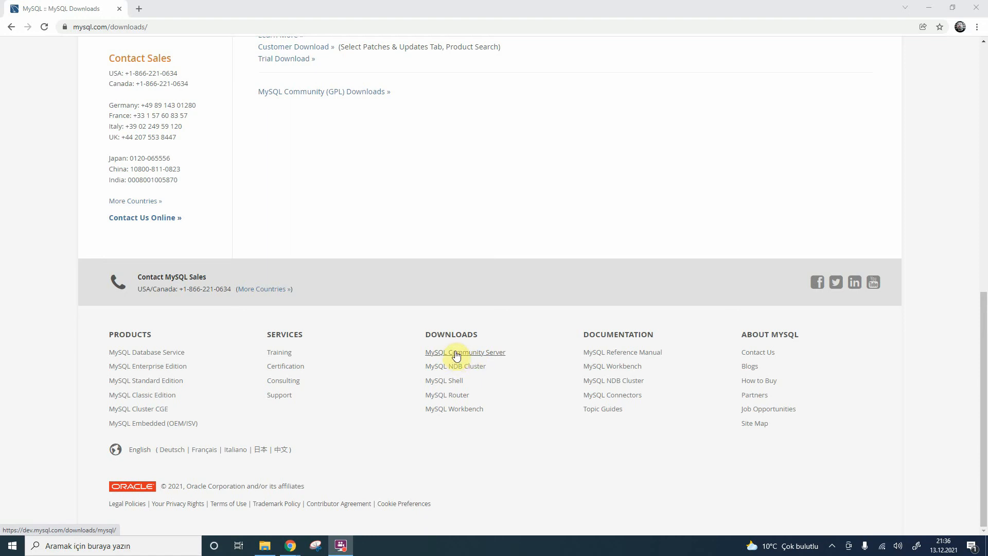
left_click(457, 355)
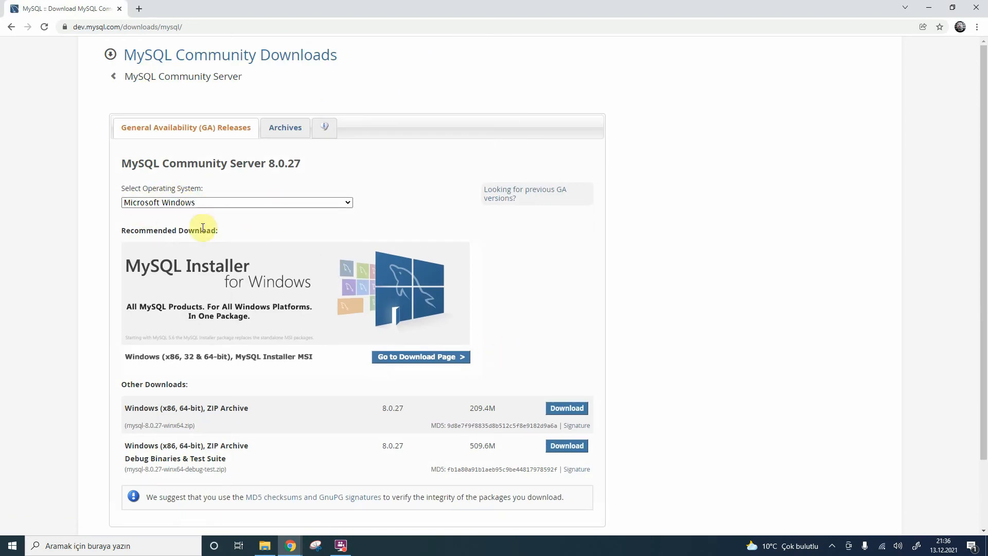
Step: Open the download page of the recommended MySQL Installer for Windows from the Community Server releases
scroll(273, 273, "down", 2)
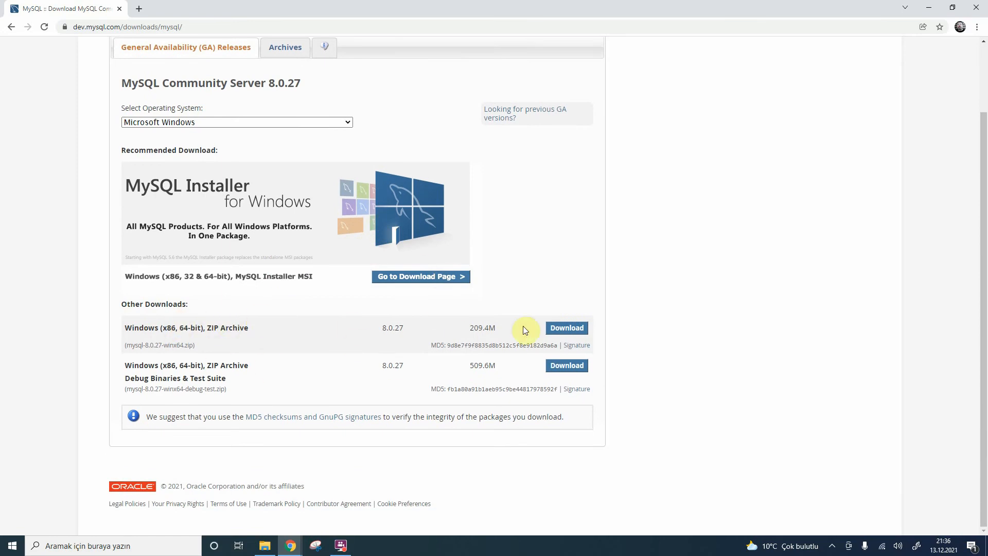
left_click_drag(257, 328, 159, 328)
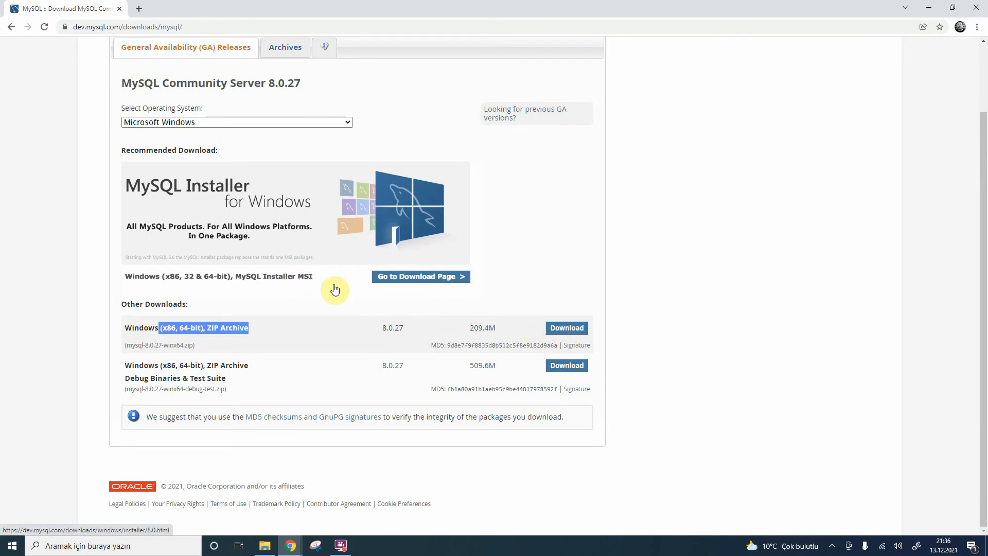
left_click(423, 278)
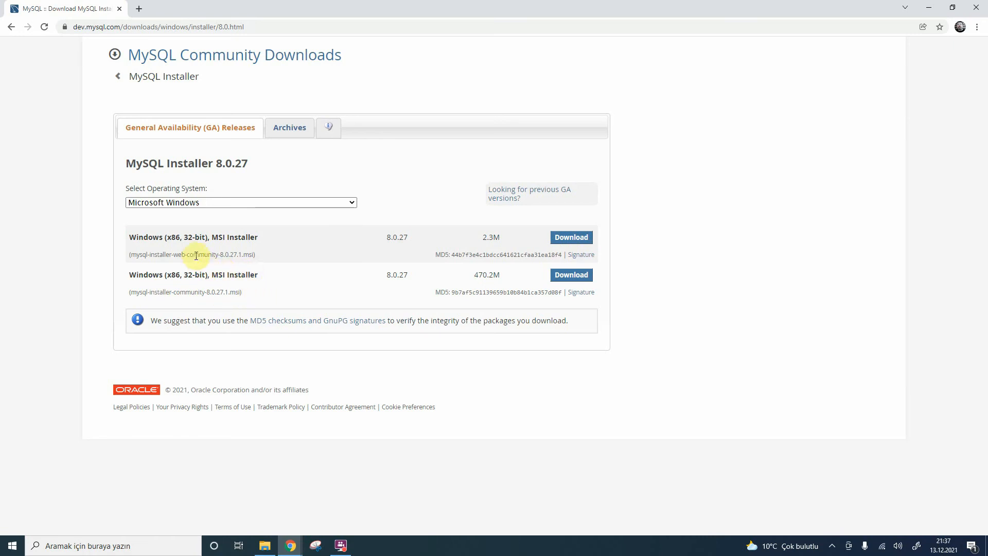
Step: Download the 470.2M mysql-installer-community-8.0.27.1.msi without signing in and save it in the İndirilenler folder
left_click_drag(211, 254, 169, 255)
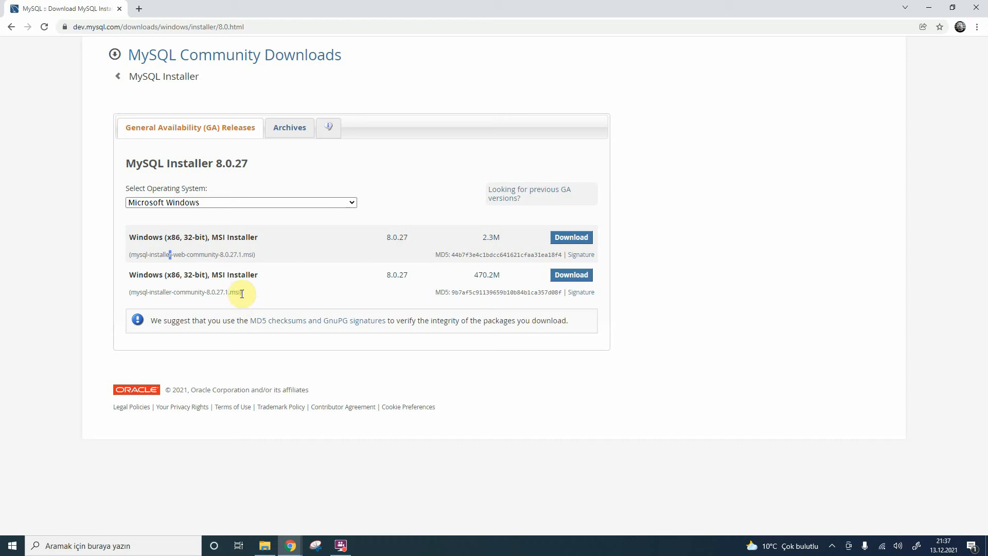
left_click_drag(243, 293, 125, 292)
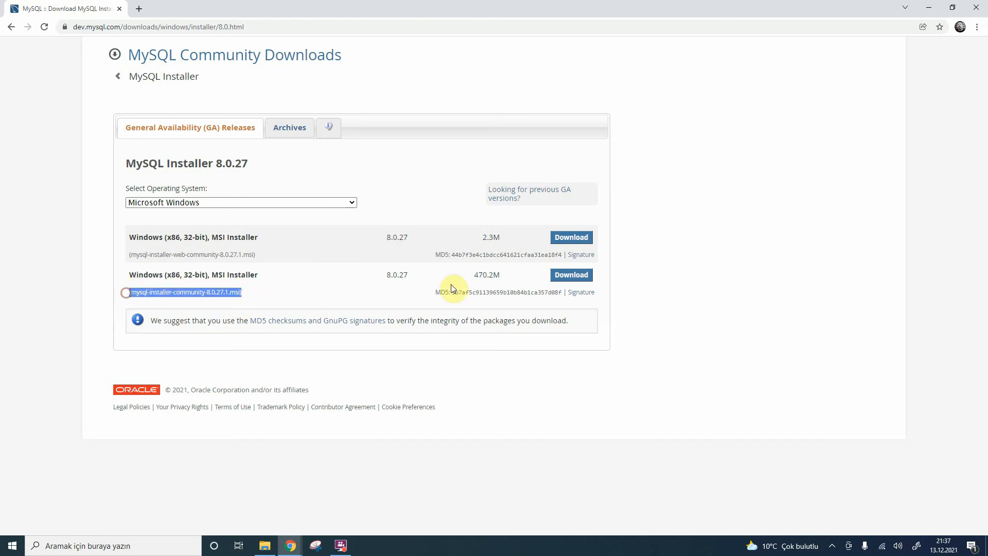
left_click(577, 280)
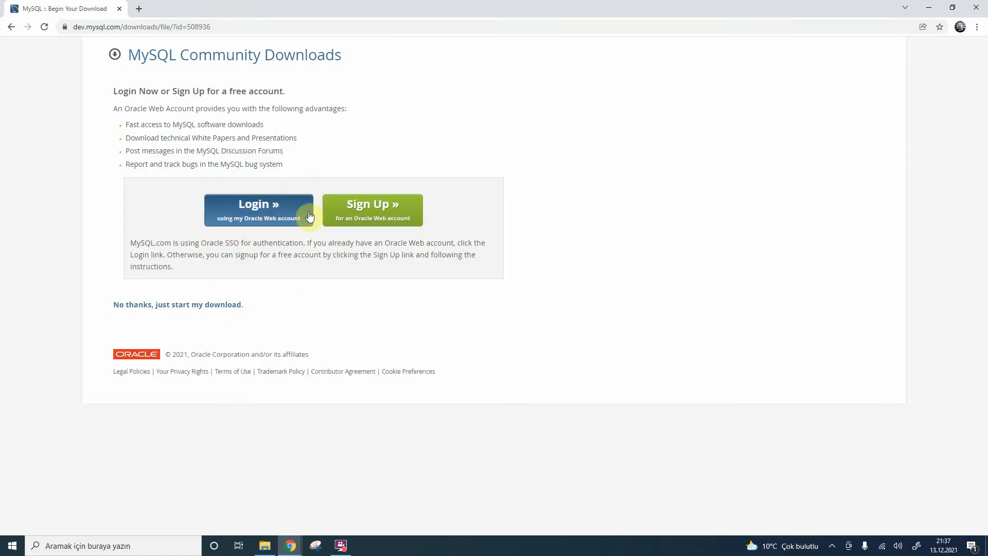
left_click(158, 308)
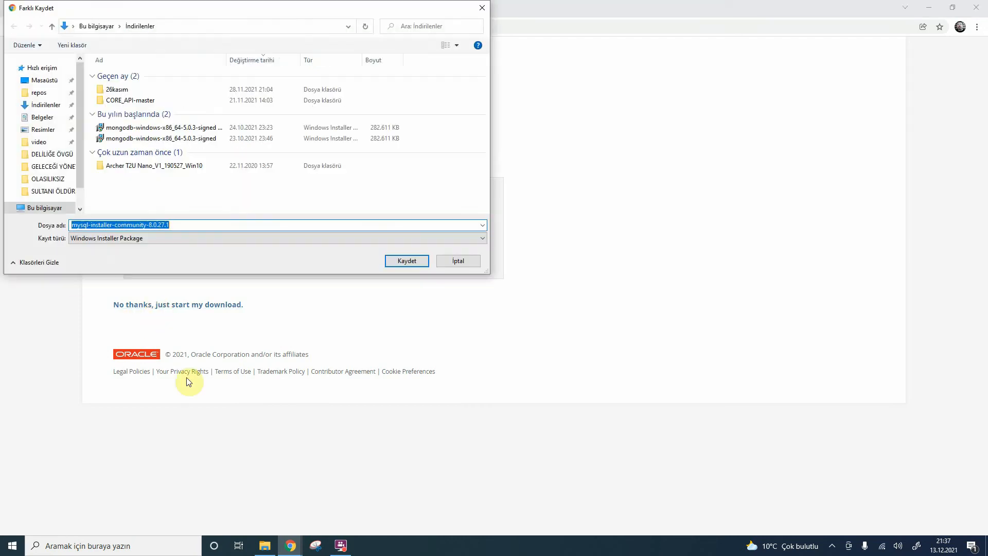
left_click(405, 261)
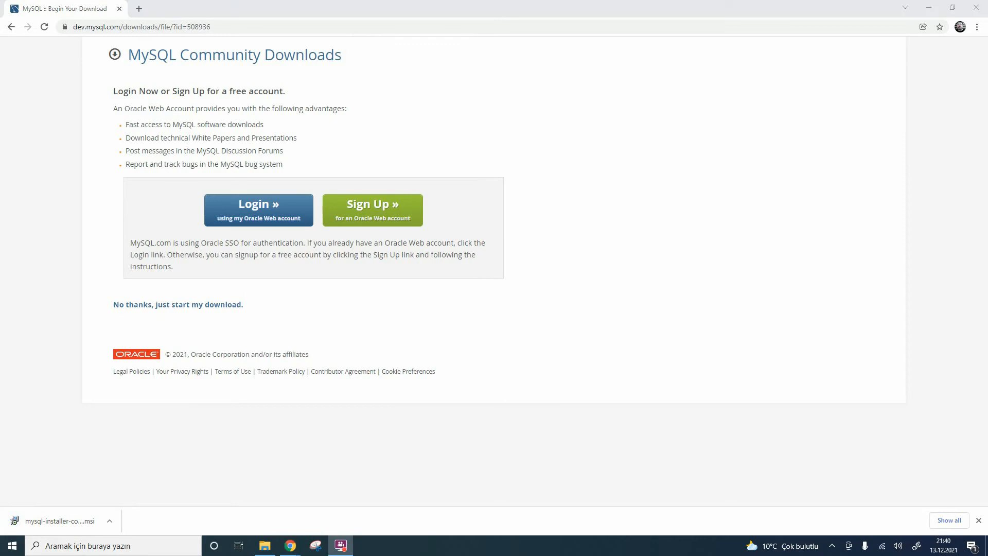
Step: Show the downloaded mysql-installer-community-8.0.27.1 file in its folder and run it, minimizing the folder window
right_click(43, 522)
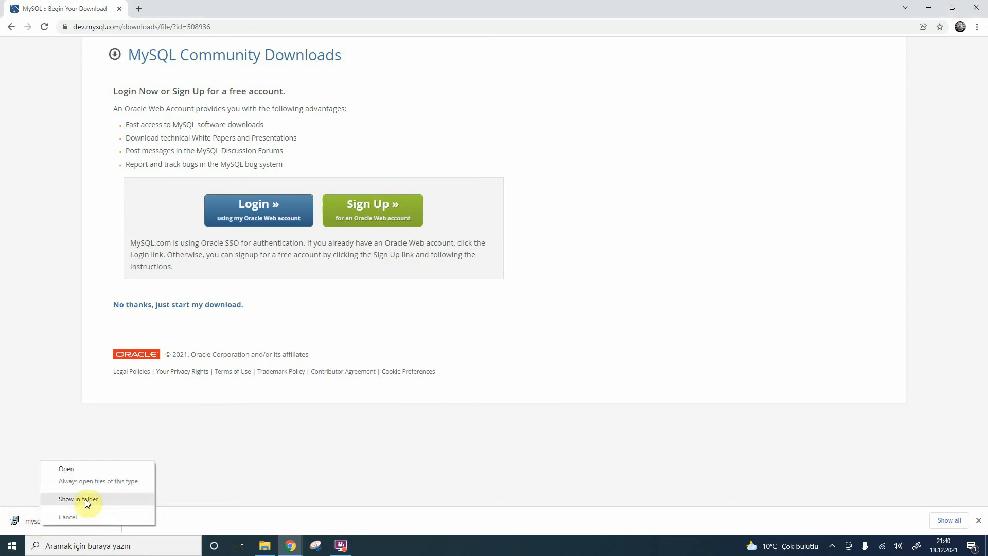
left_click(85, 498)
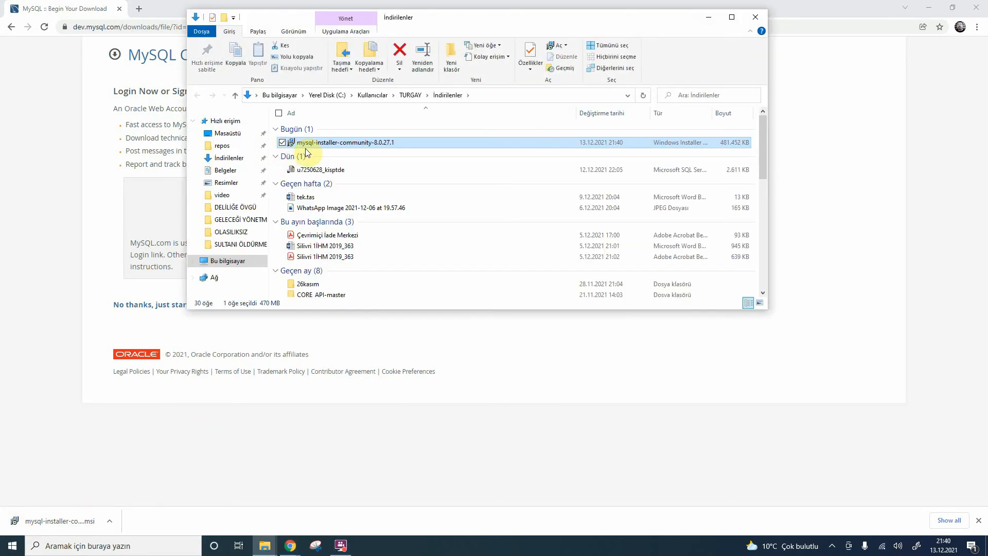
double_click(307, 144)
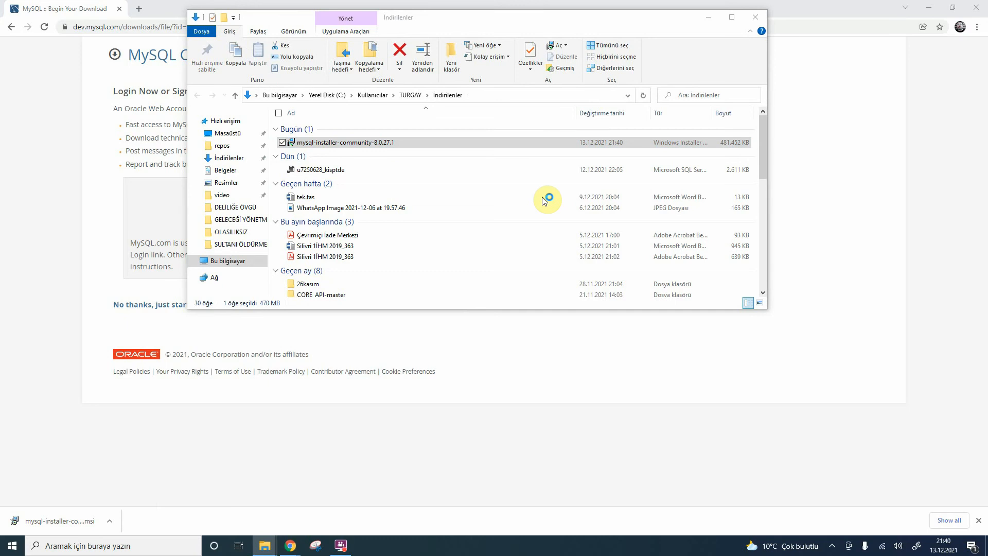
left_click(711, 20)
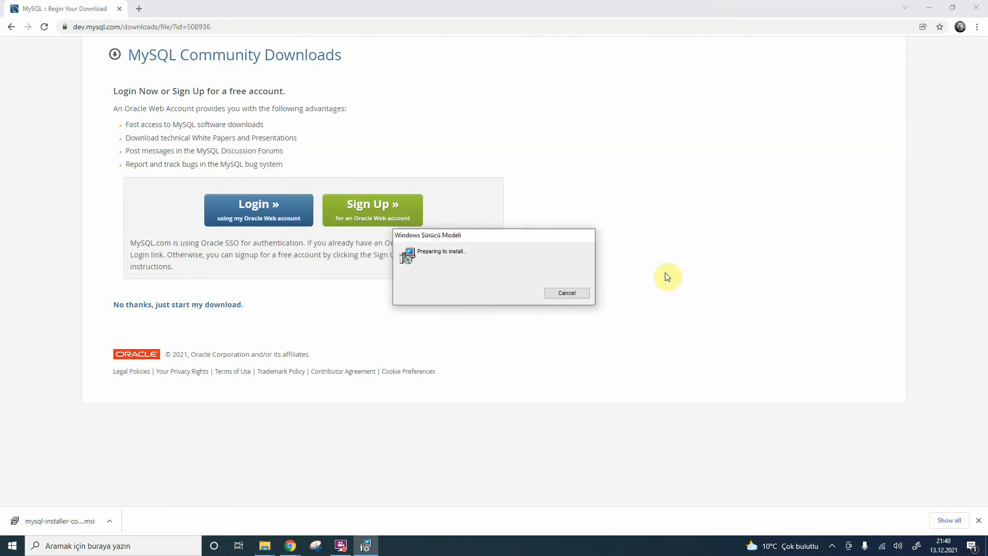
left_click_drag(487, 234, 465, 298)
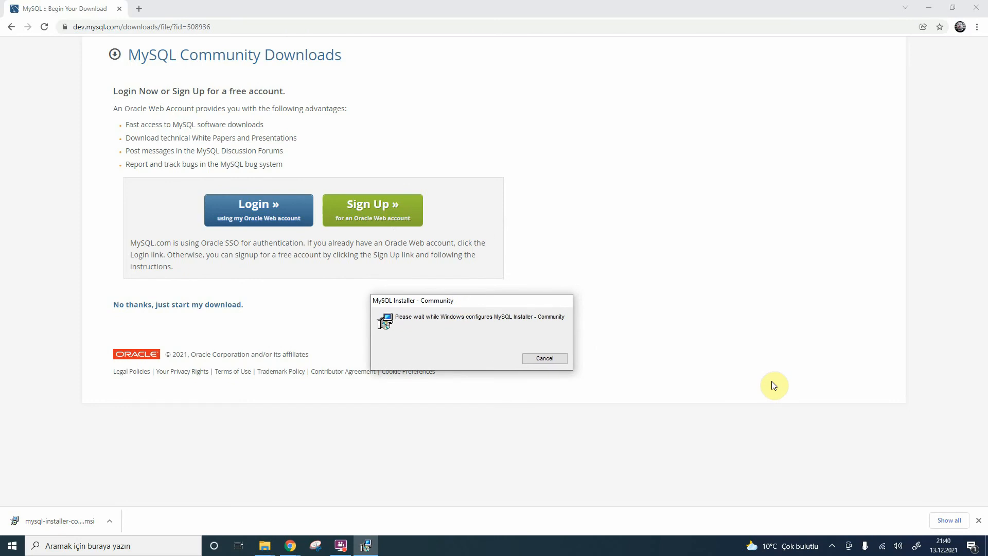
left_click_drag(470, 300, 613, 80)
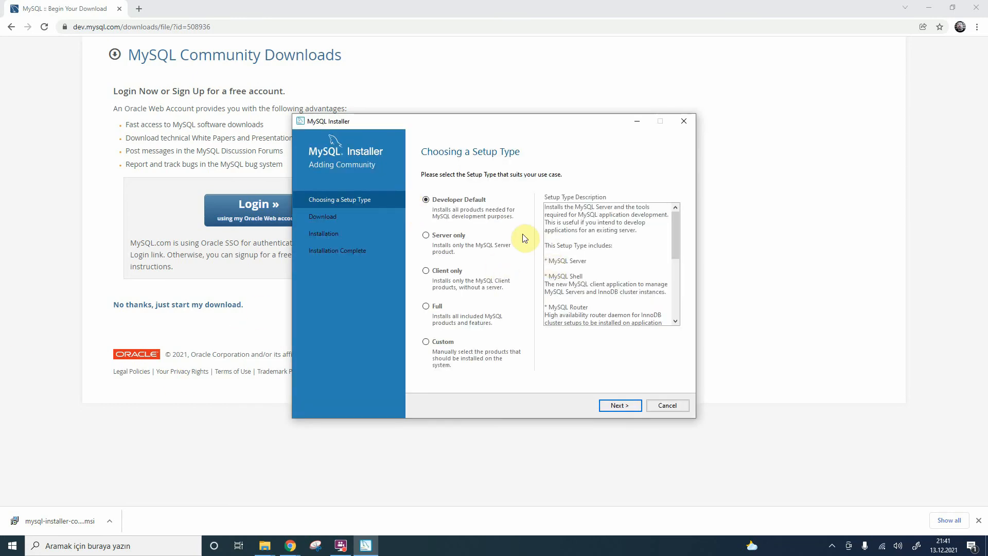
Step: Choose the Developer Default setup type, continue despite the unmet Connector/Python requirement, and install the listed MySQL products
left_click(617, 408)
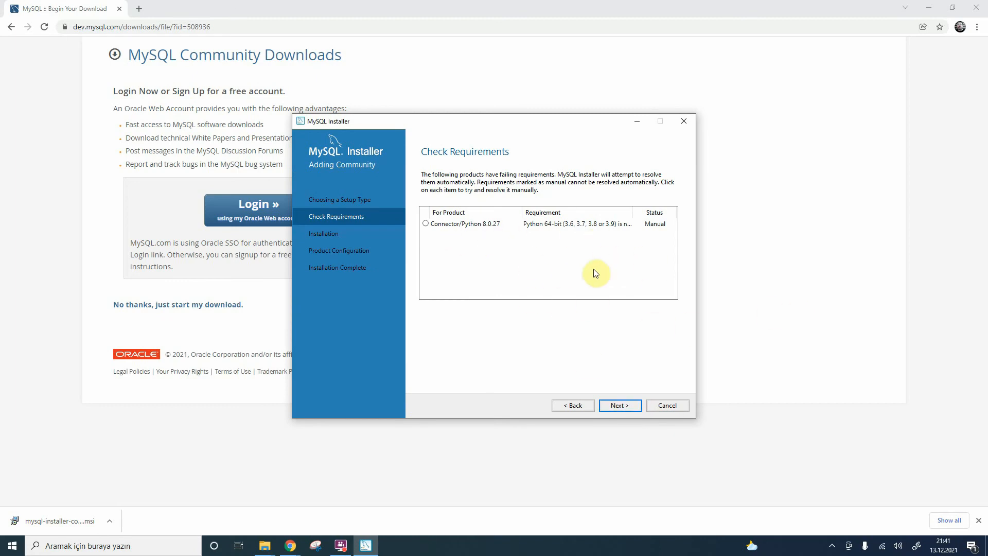
left_click(621, 407)
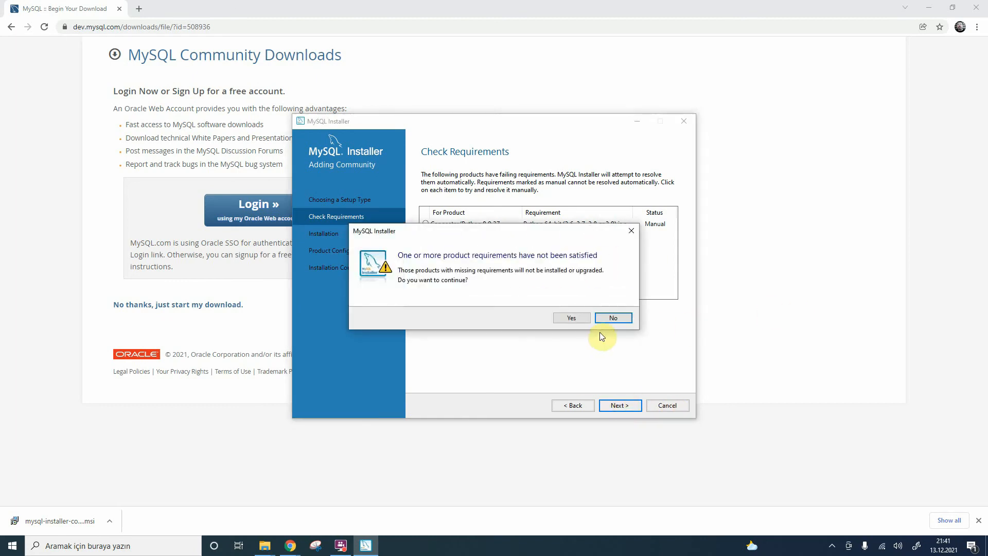
left_click(575, 318)
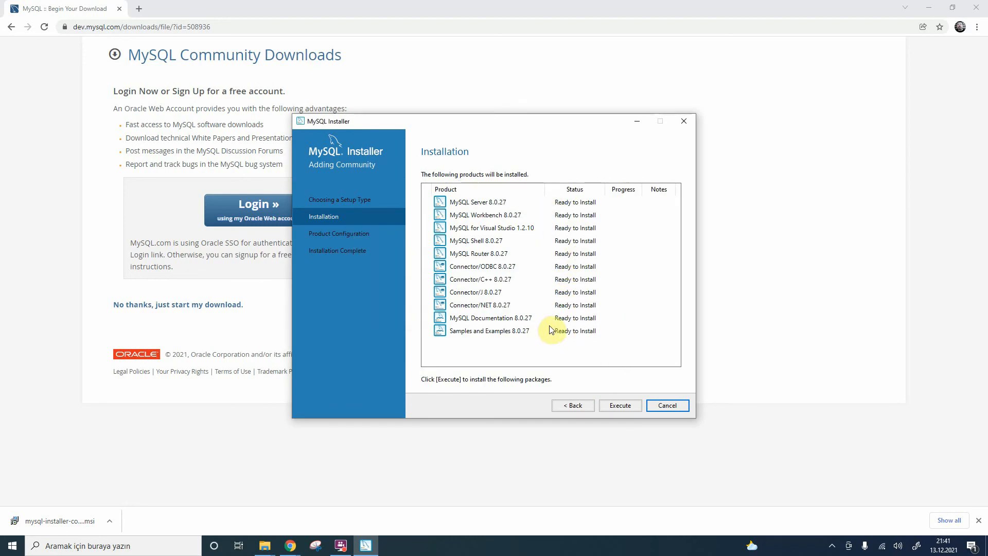
left_click(630, 408)
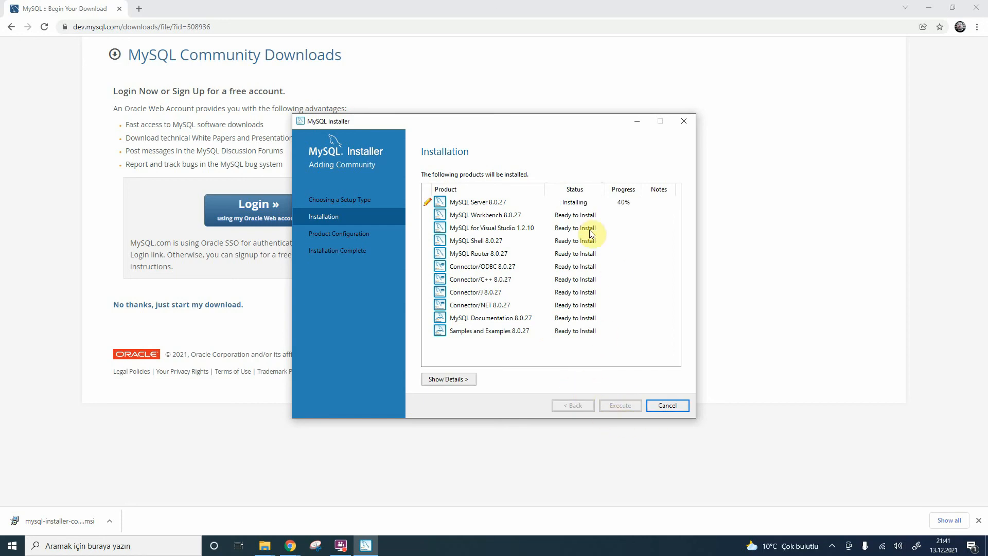
left_click(576, 204)
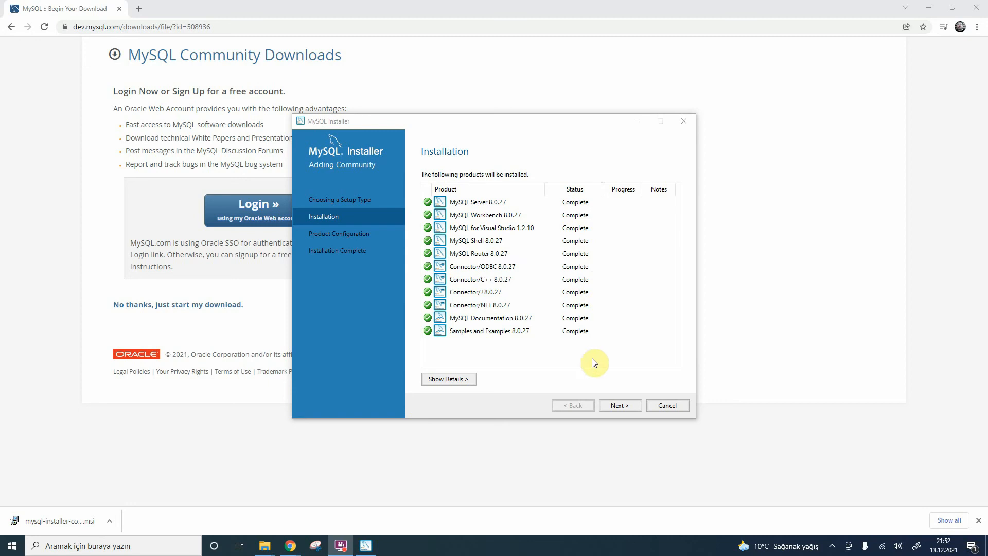
Step: Configure MySQL Server as a Development Computer with the default TCP/IP ports and strong password encryption for authentication
left_click(617, 409)
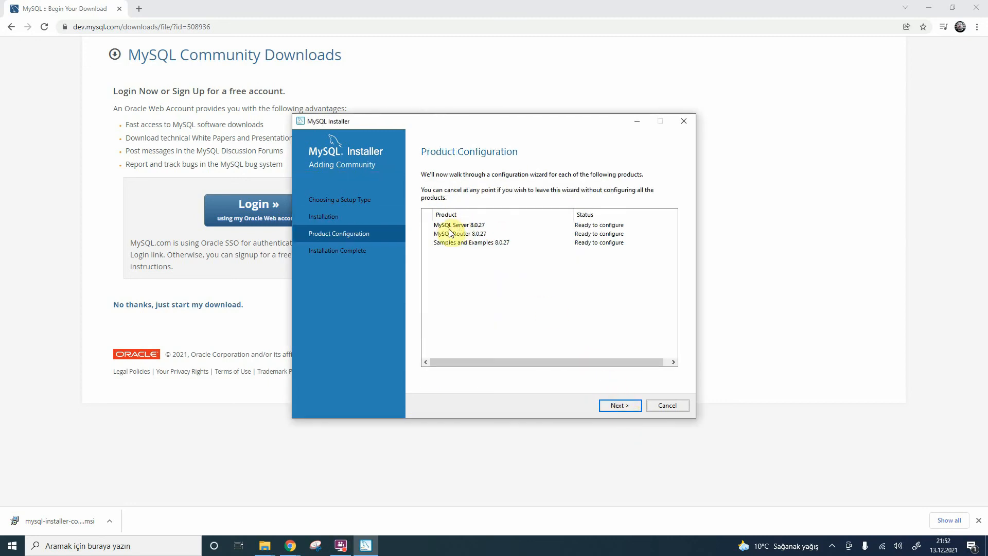
left_click(623, 407)
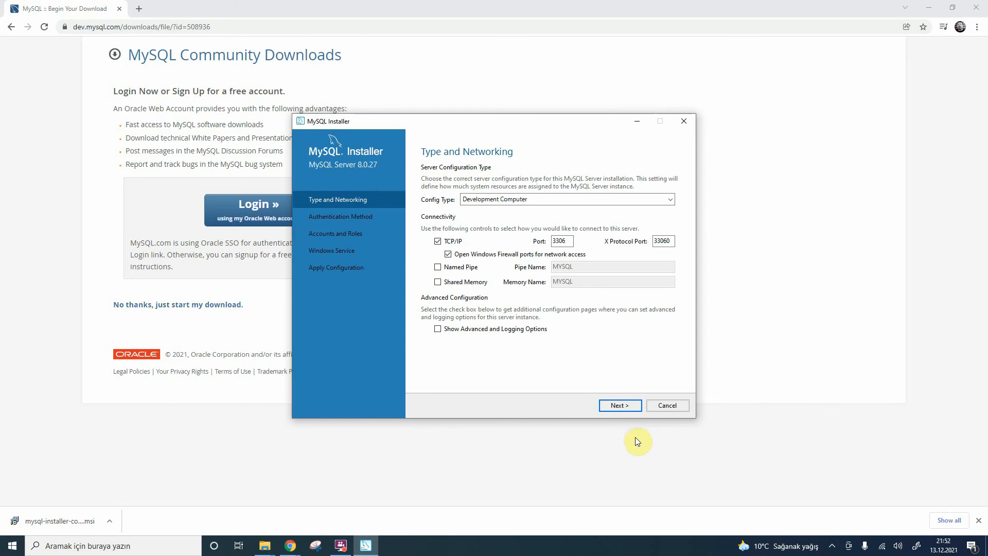
left_click(535, 201)
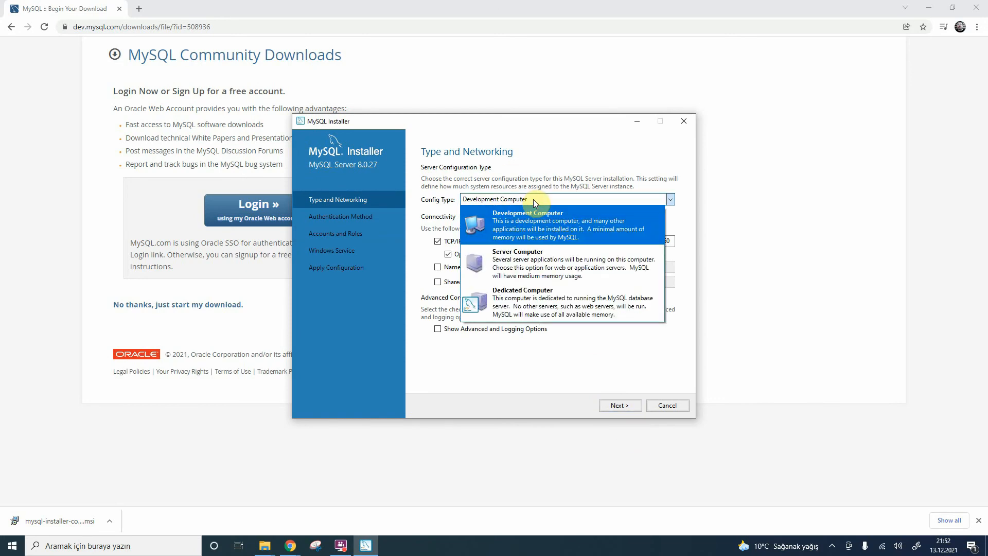
left_click(533, 199)
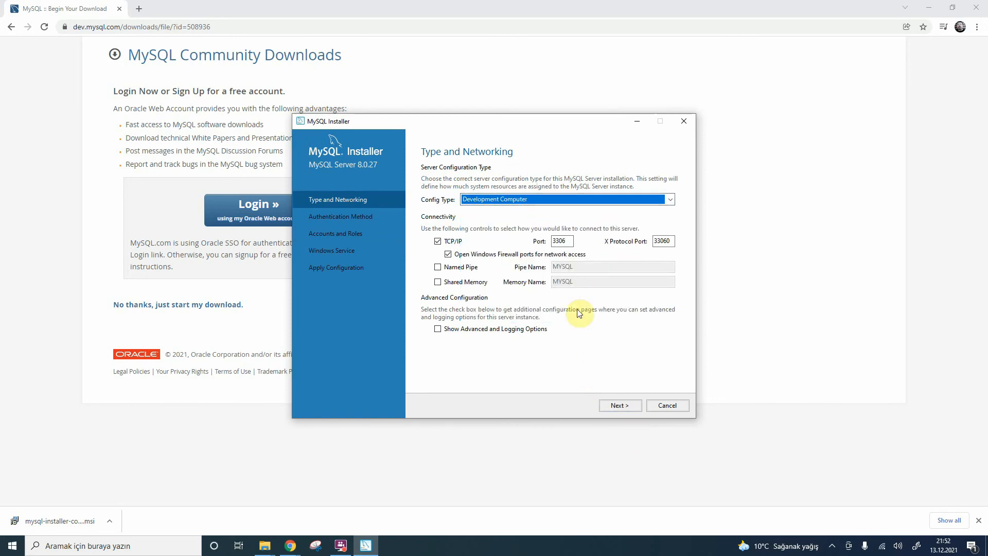
left_click(611, 406)
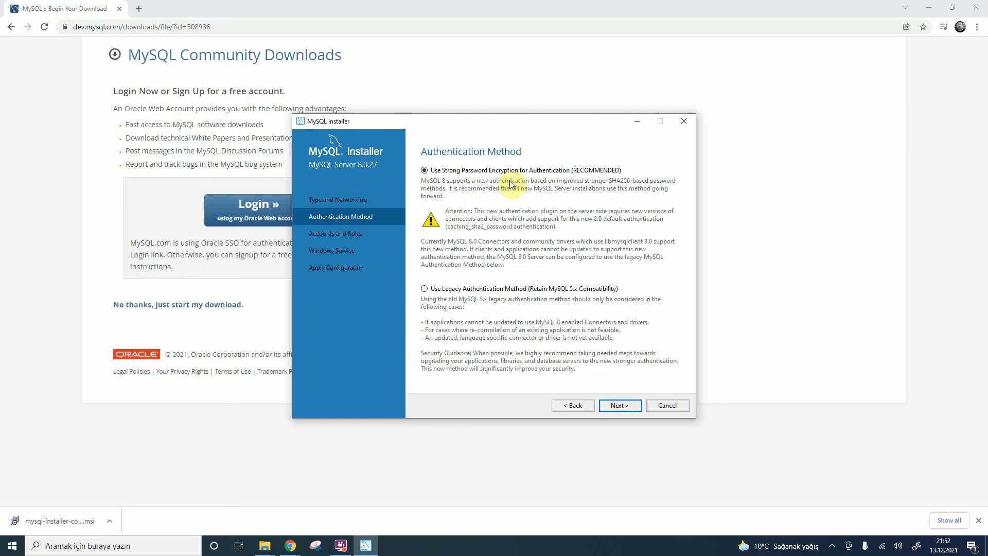
left_click(615, 409)
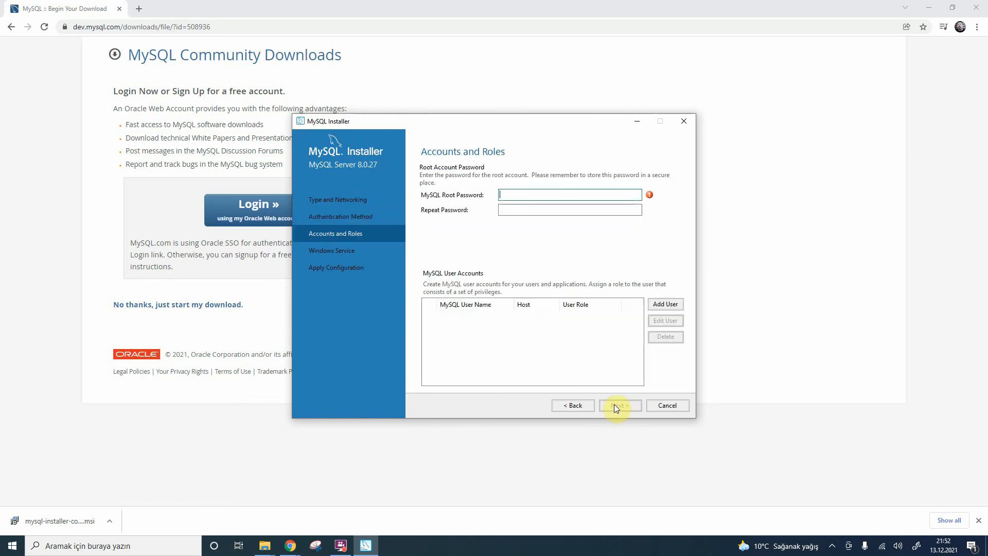
Step: Enter and repeat the MySQL root account password, and accept the accounts settings
type("1234")
left_click(532, 210)
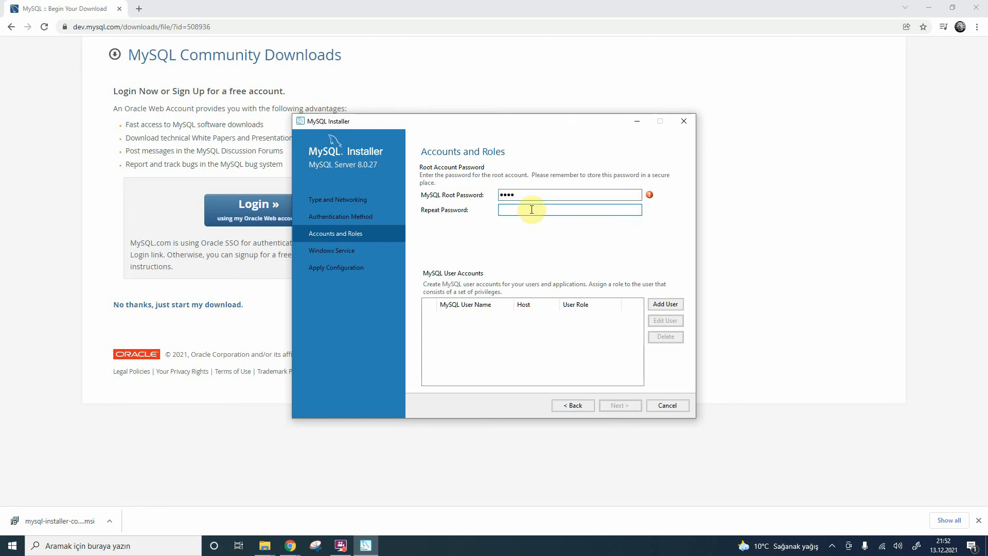
type("1234")
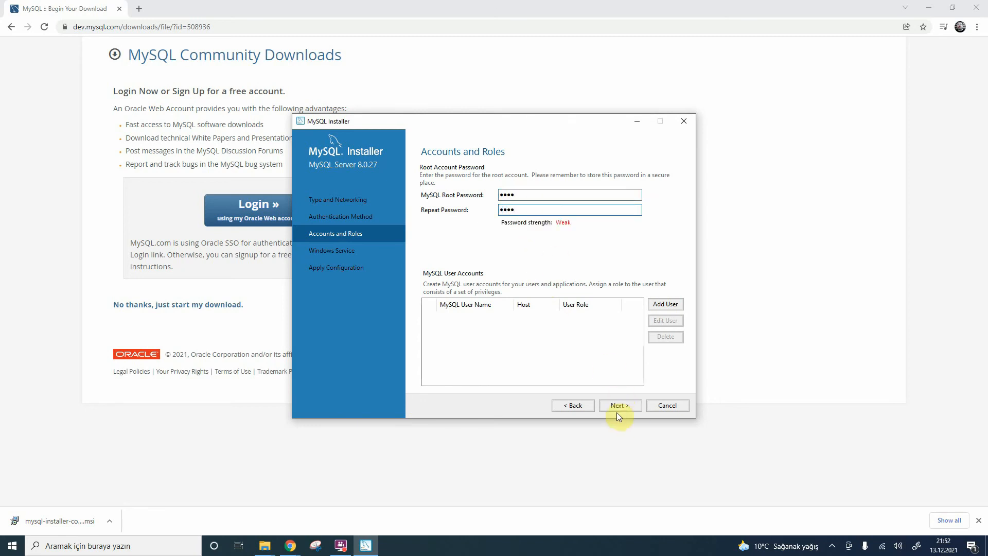
left_click(620, 406)
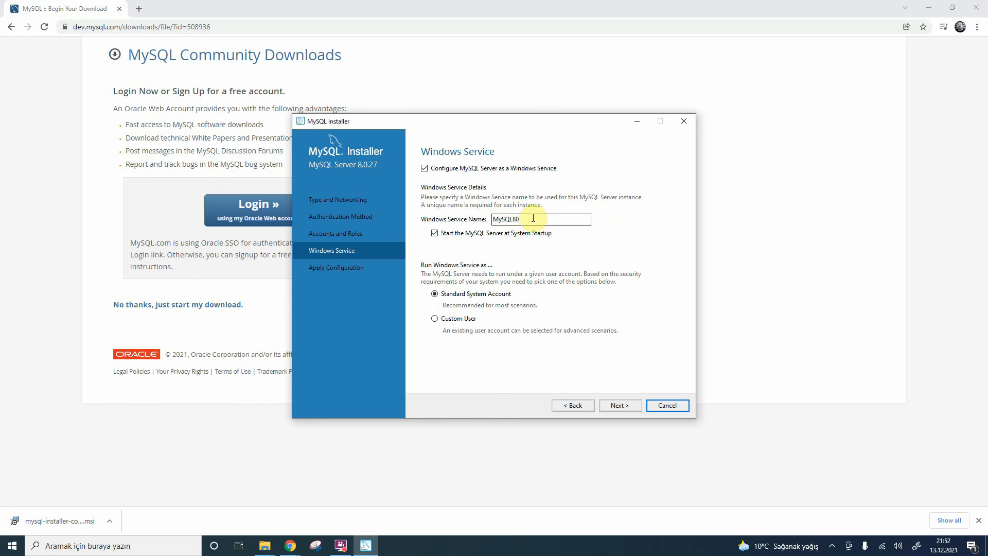
Step: Keep MySQL80 as the Windows service name with the default service settings, and apply the server configuration
left_click_drag(533, 218, 474, 218)
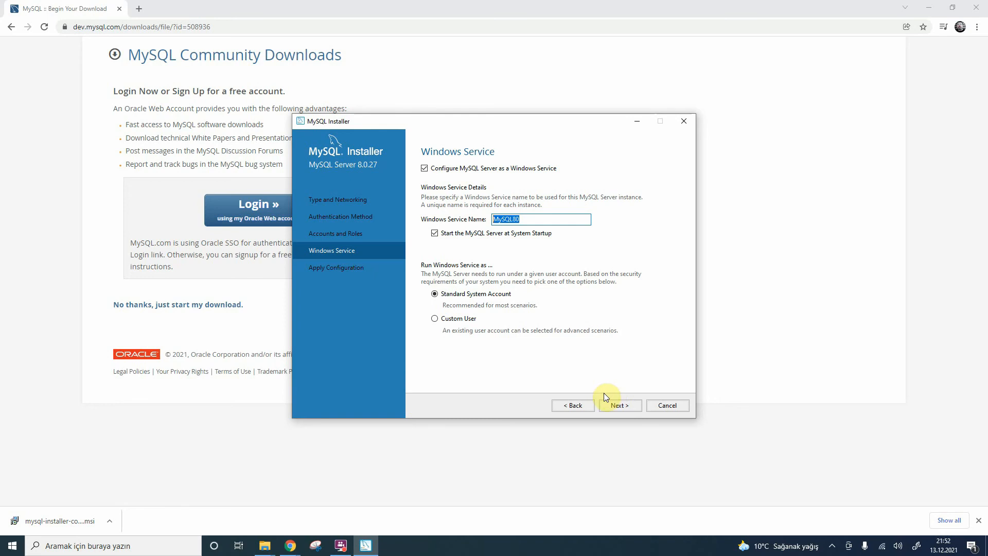
left_click(616, 405)
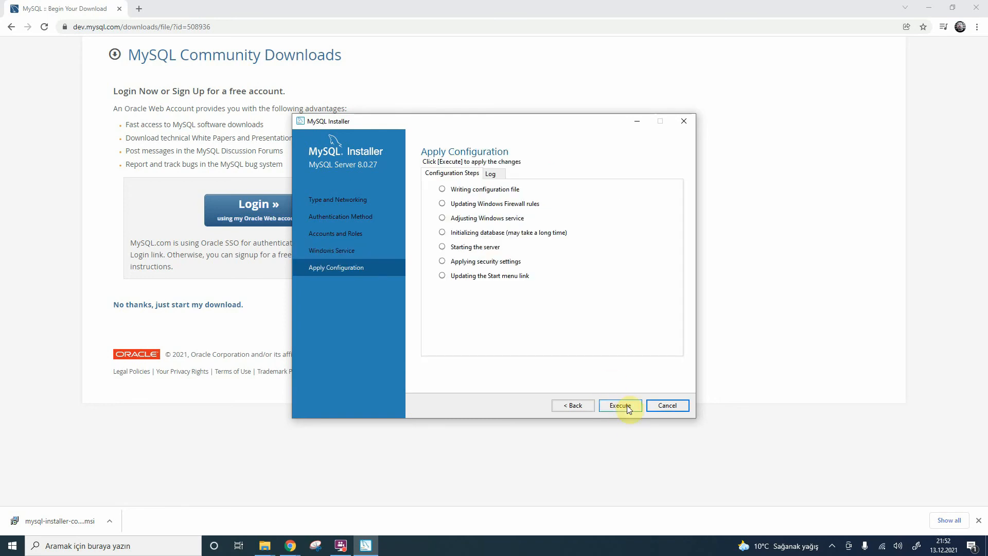
left_click(623, 406)
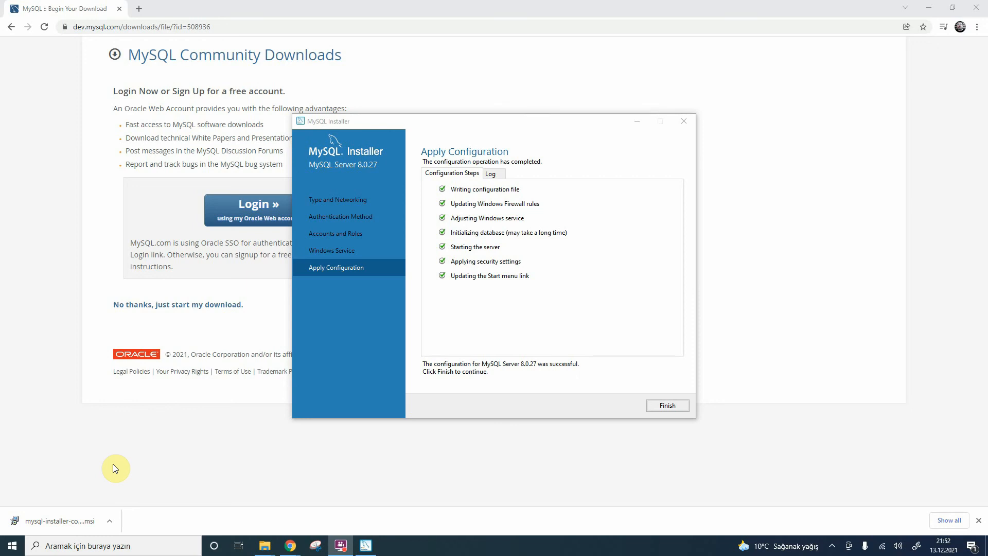
Step: Close the completed server configuration and finish the MySQL Router configuration with InnoDB cluster bootstrapping left off
left_click(659, 405)
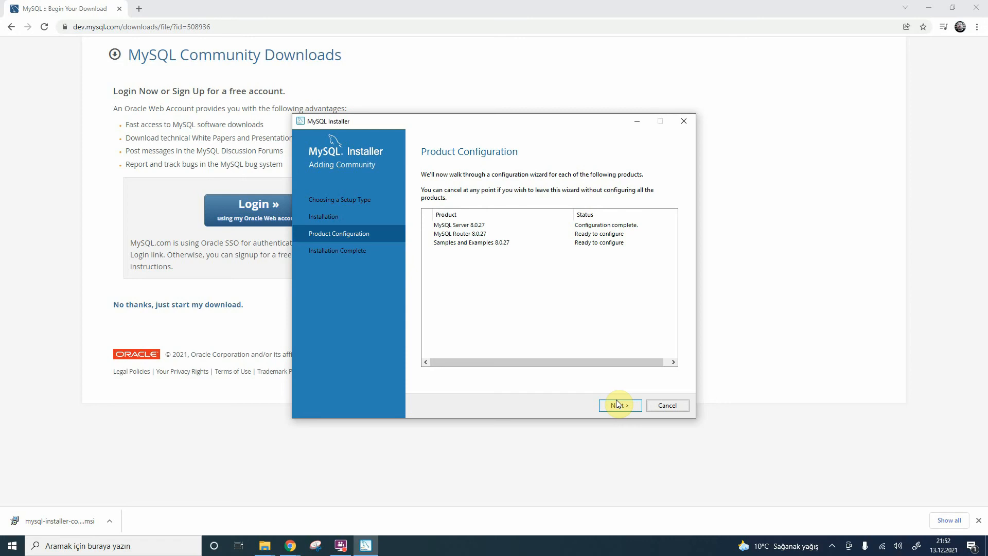
left_click(617, 403)
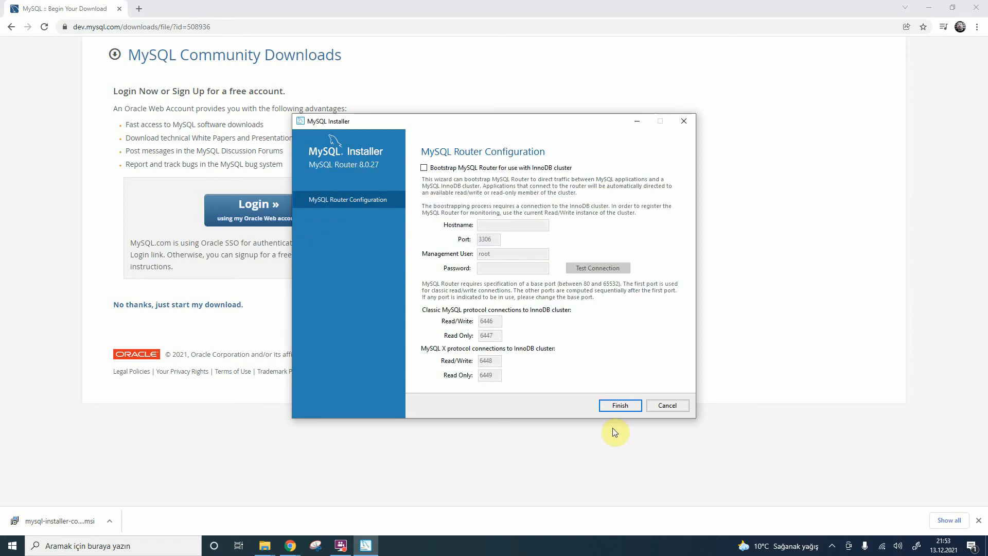
left_click(619, 405)
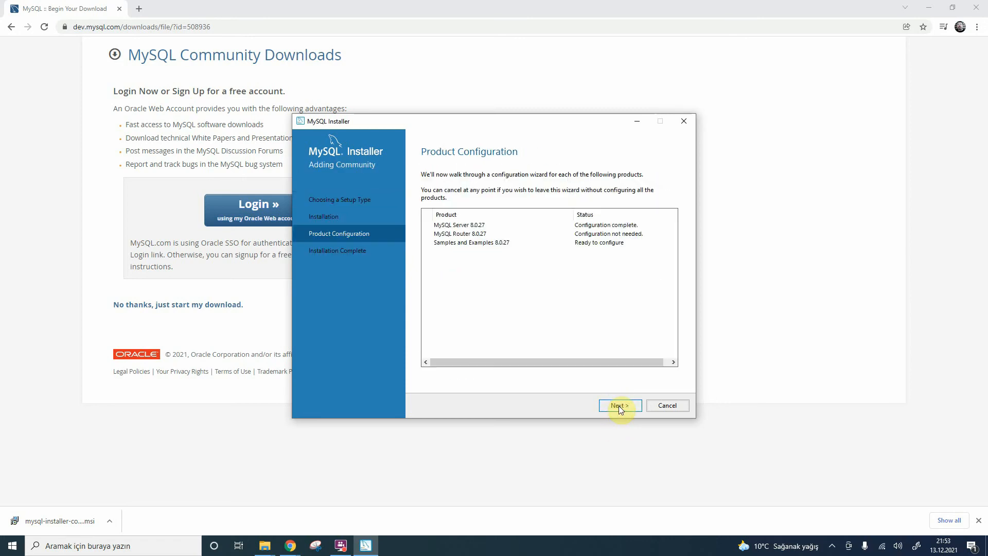
Step: For Samples and Examples, enter the root account password for MySQL Server 8.0.27 and check the connection
left_click(619, 406)
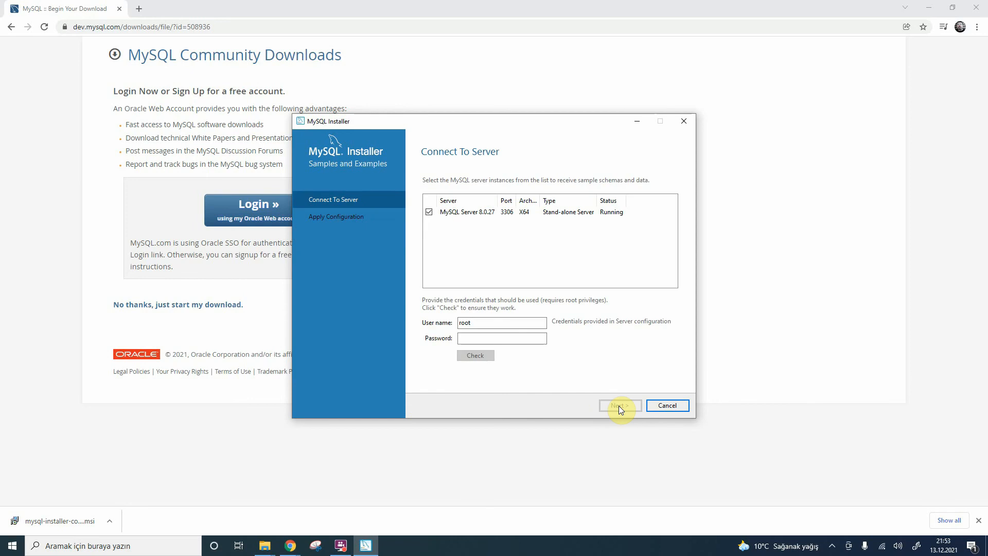
left_click(512, 339)
type("1234")
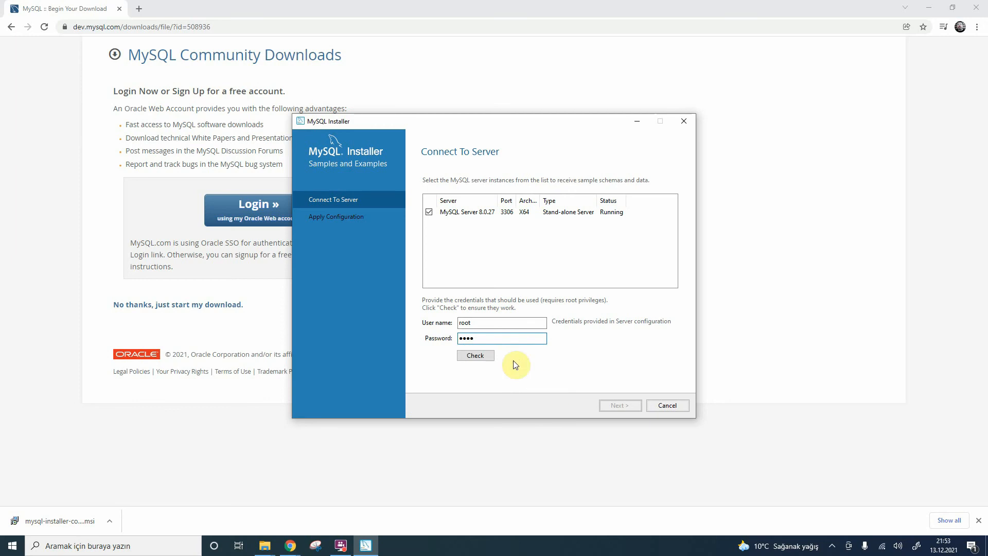
left_click(483, 354)
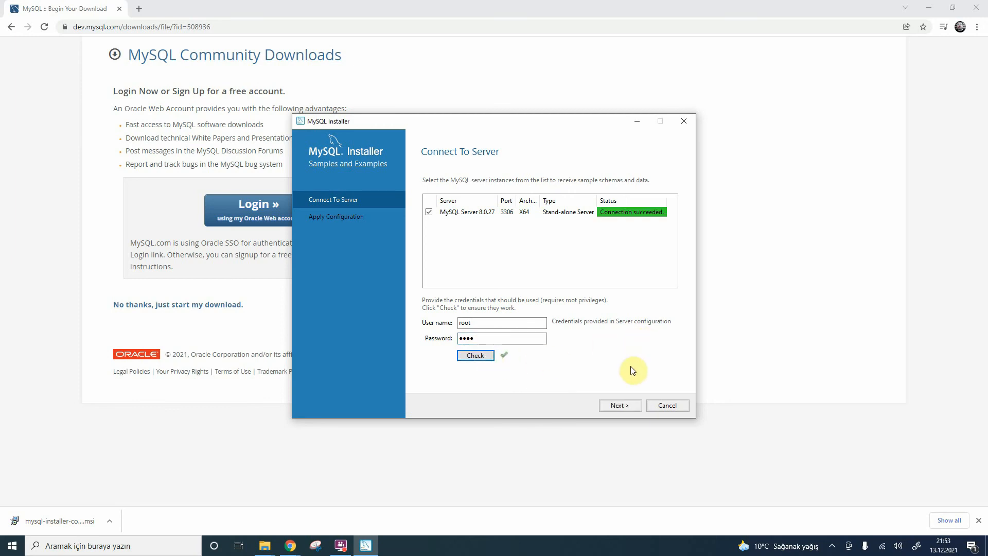
Step: Apply the Samples and Examples configuration and complete the installation with MySQL Workbench and MySQL Shell set to start after setup
left_click(621, 405)
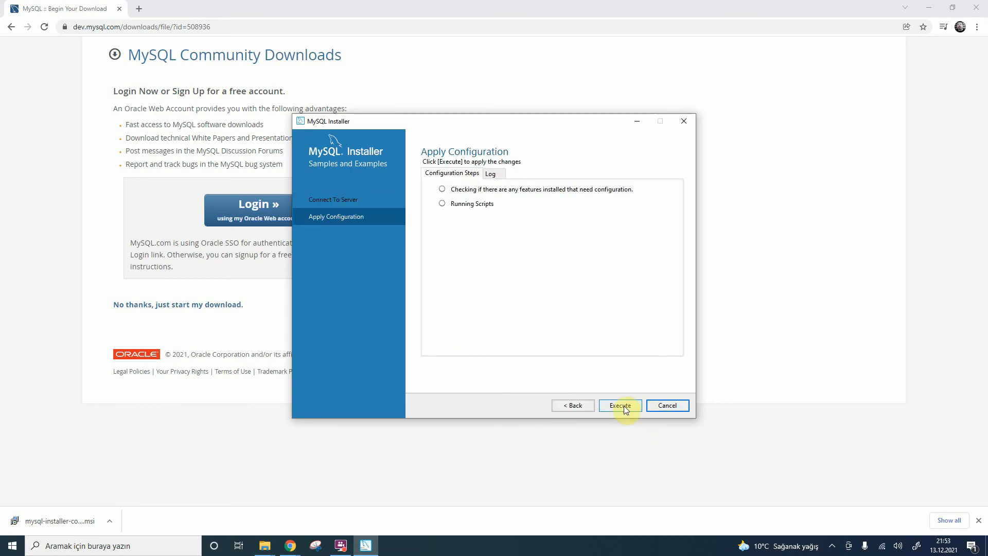
left_click(623, 406)
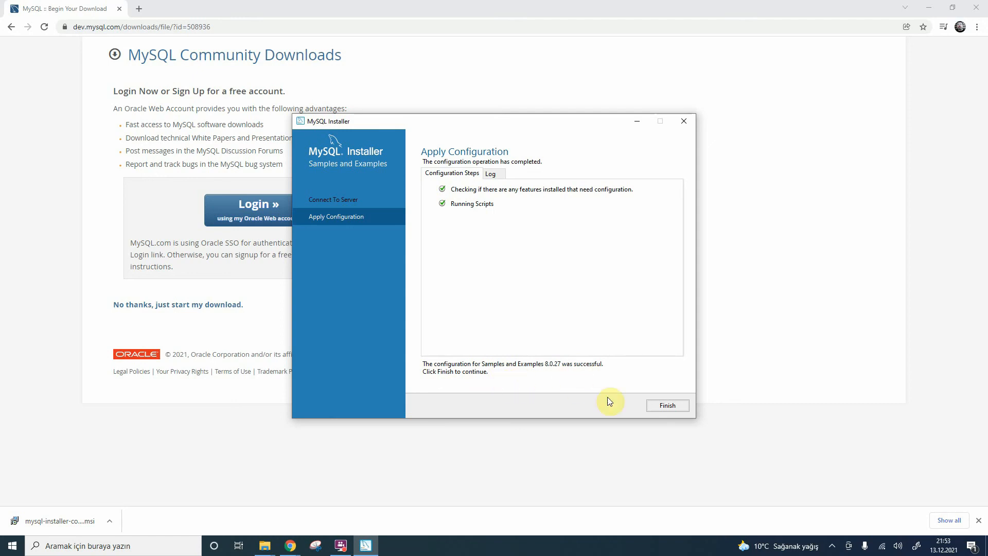
left_click(671, 406)
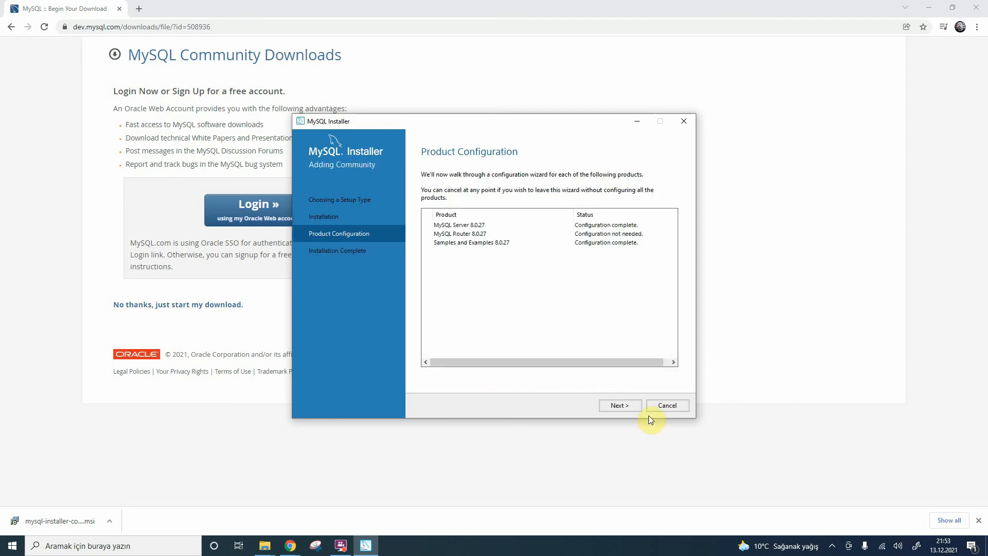
left_click(621, 406)
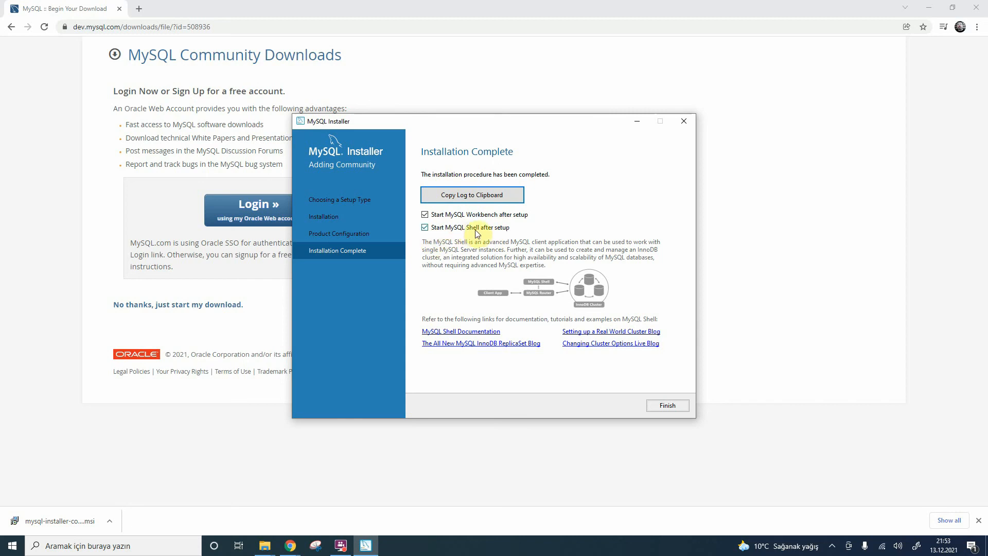
left_click(663, 406)
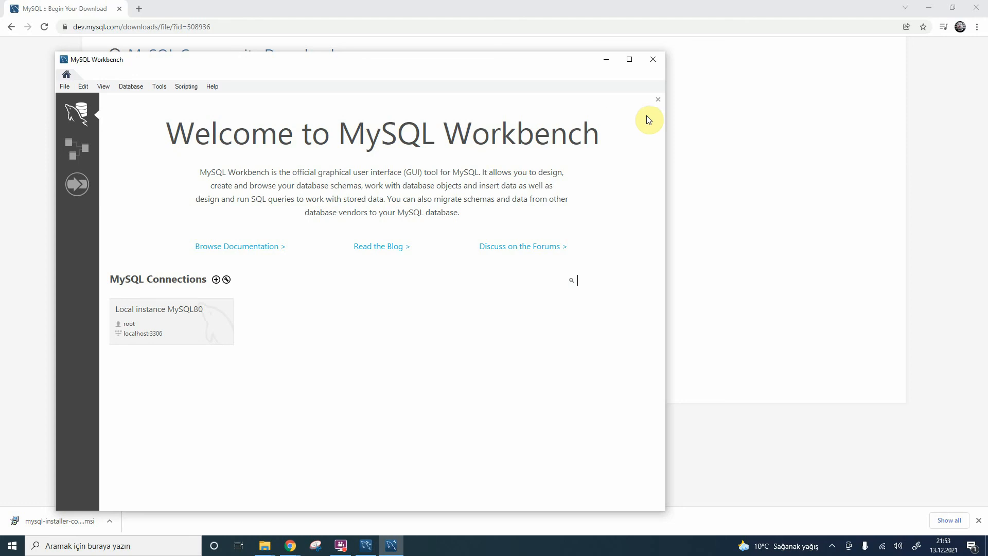
Step: Dismiss the MySQL Workbench welcome message and maximize the Workbench window
left_click(662, 100)
left_click(660, 102)
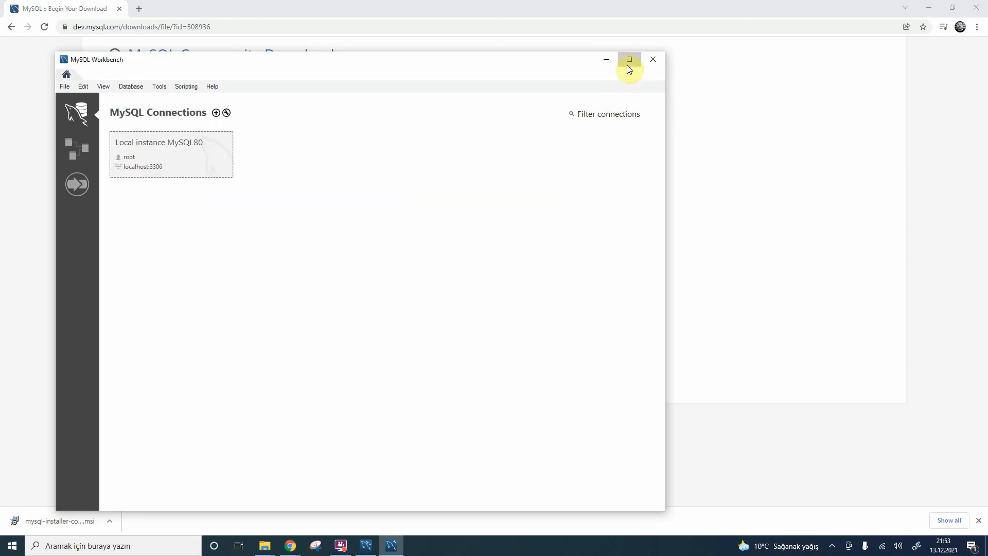
left_click(629, 60)
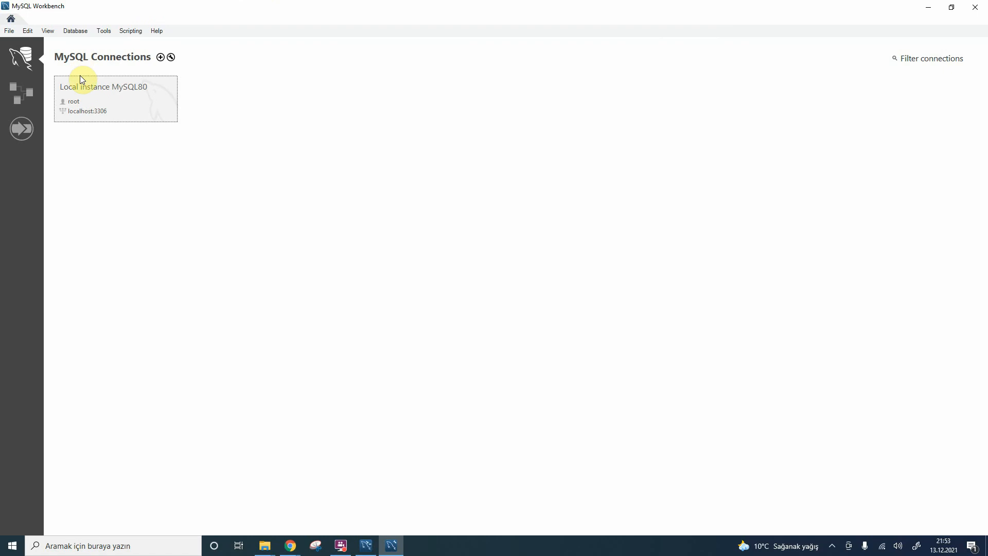
left_click(77, 31)
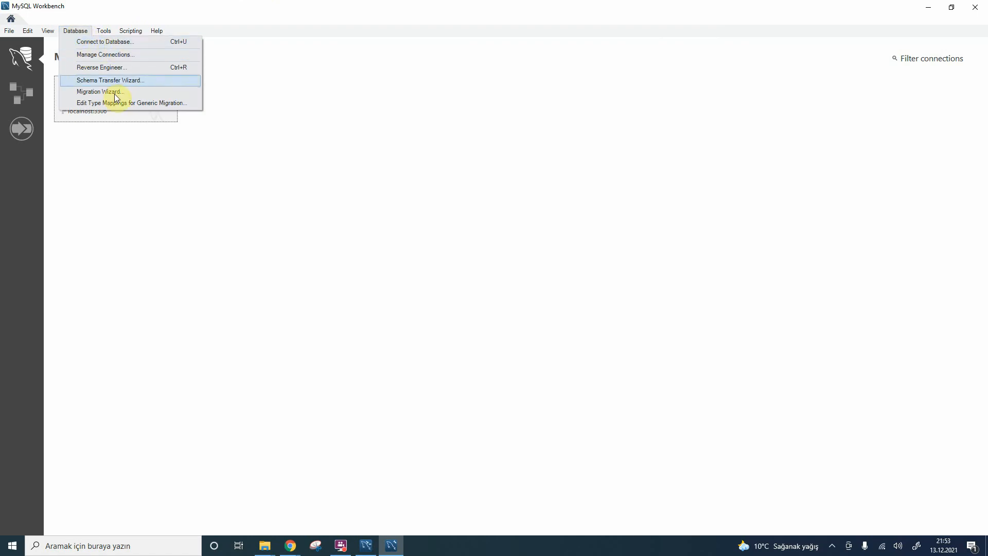
left_click(101, 164)
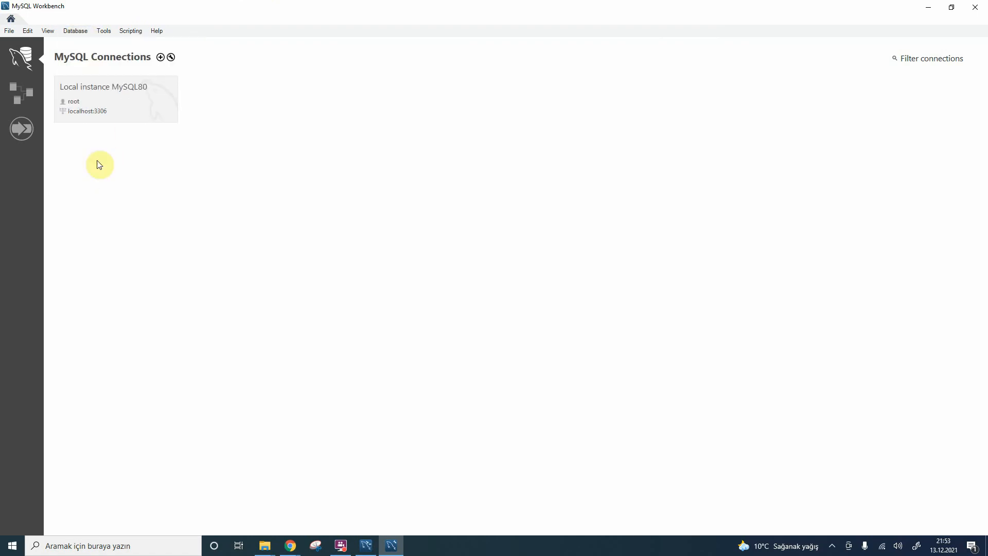
Step: Connect to Local instance MySQL80 as root by entering the account password, with the password saved in the vault
left_click(102, 96)
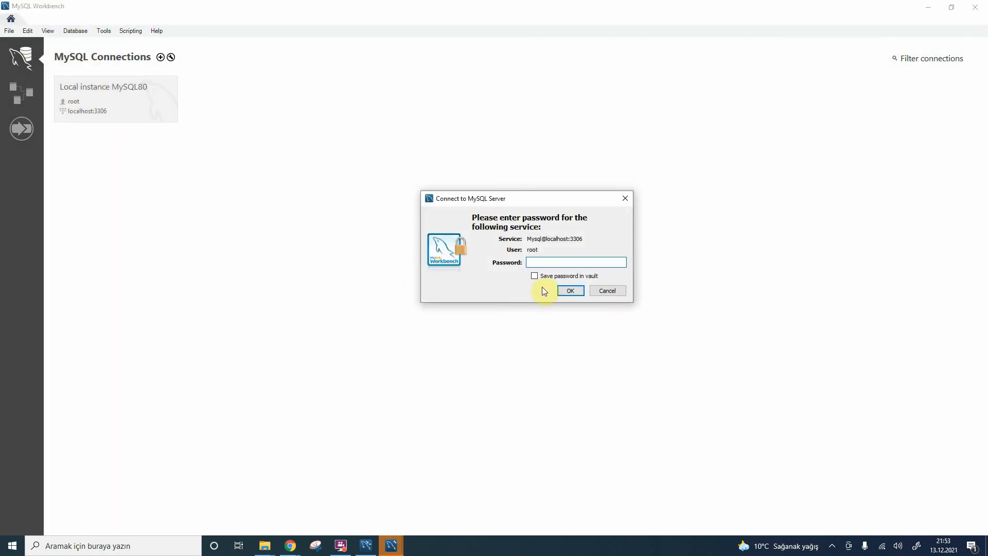
type("****")
left_click(552, 279)
left_click(571, 292)
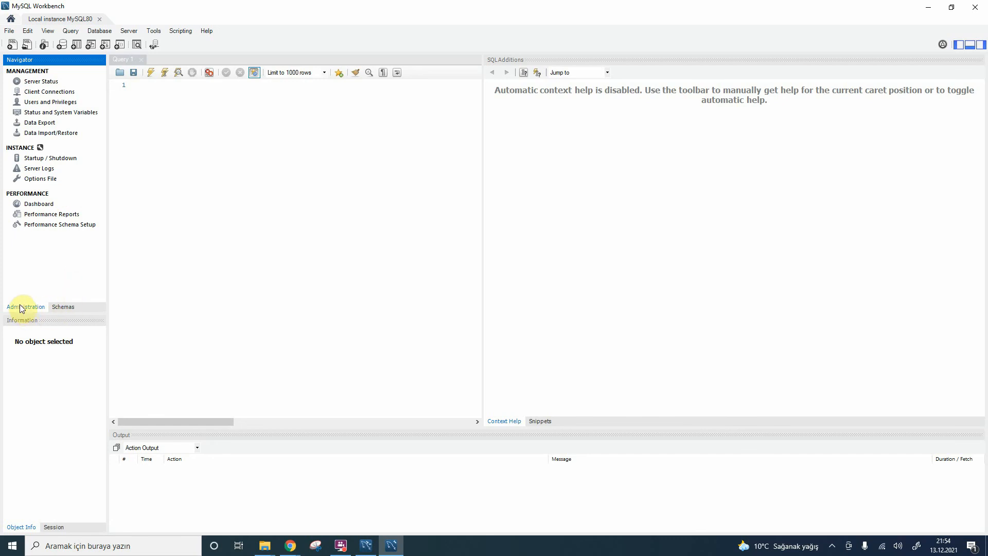
Step: Show the server's schemas and expand sakila, sys and world to examine their object groups
left_click(63, 308)
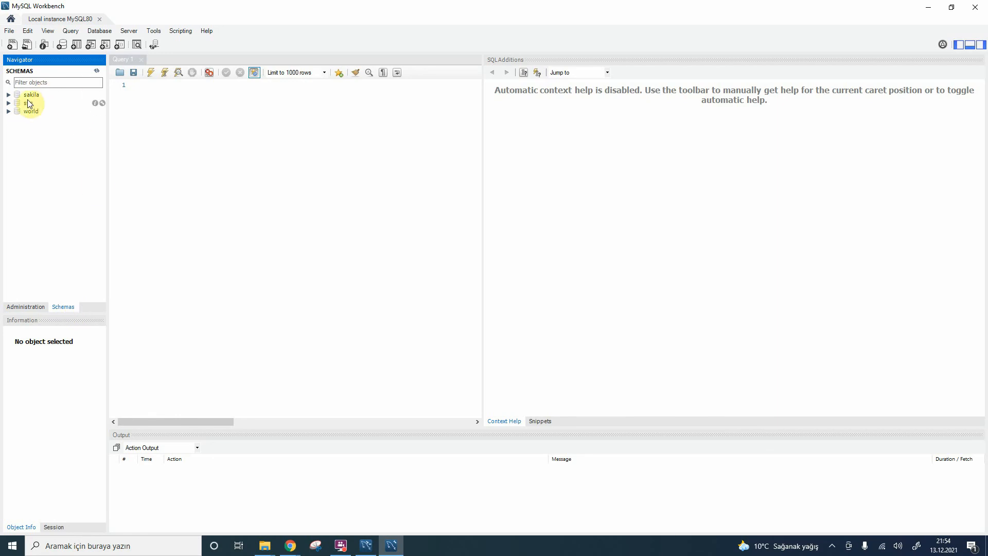
left_click(9, 94)
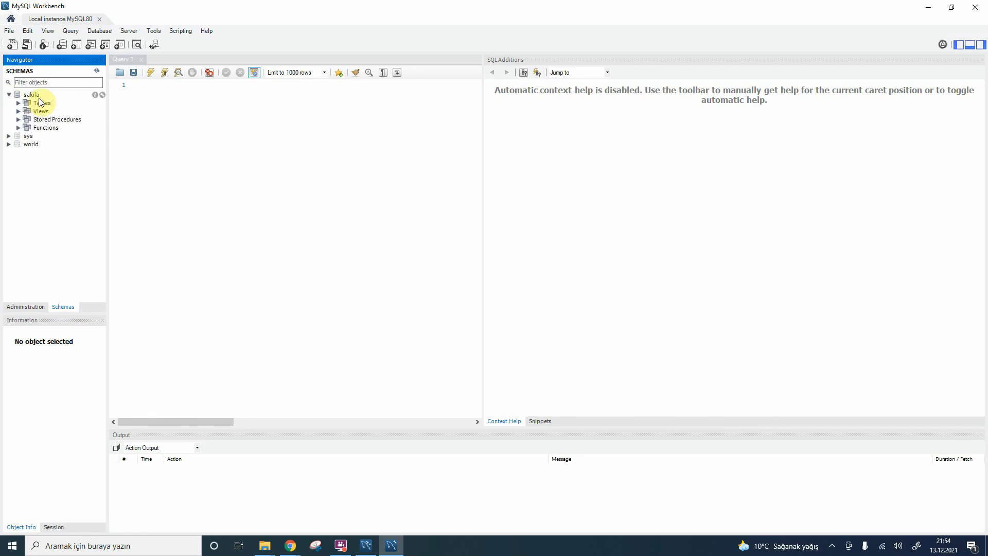
left_click(9, 137)
left_click(9, 136)
left_click(9, 177)
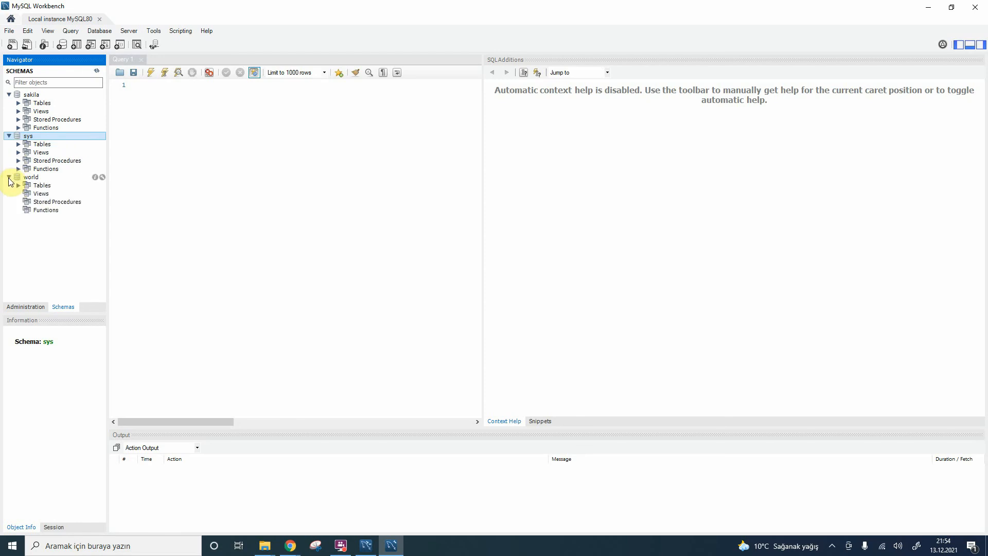
Step: Expand the tables of the world schema and display the rows of its city table
double_click(41, 186)
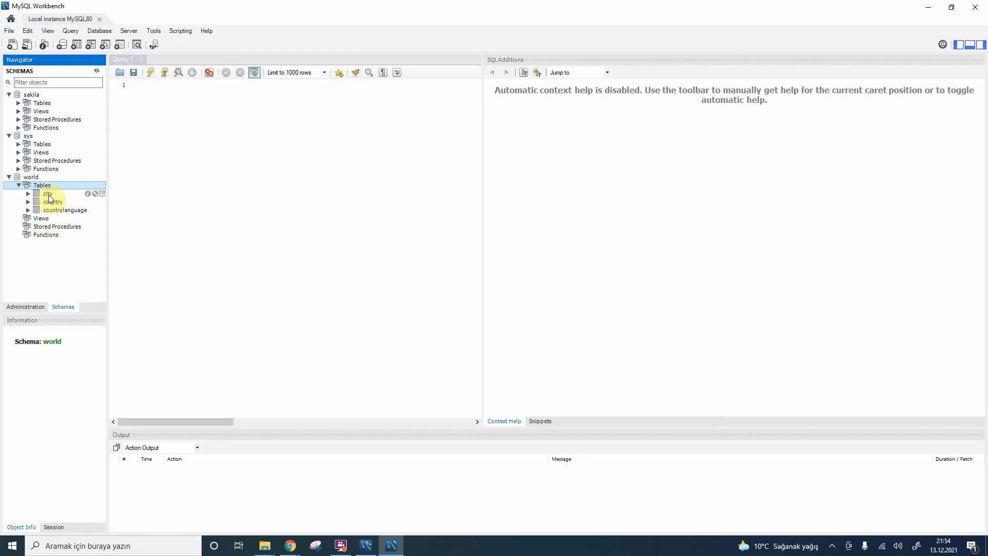
left_click(103, 193)
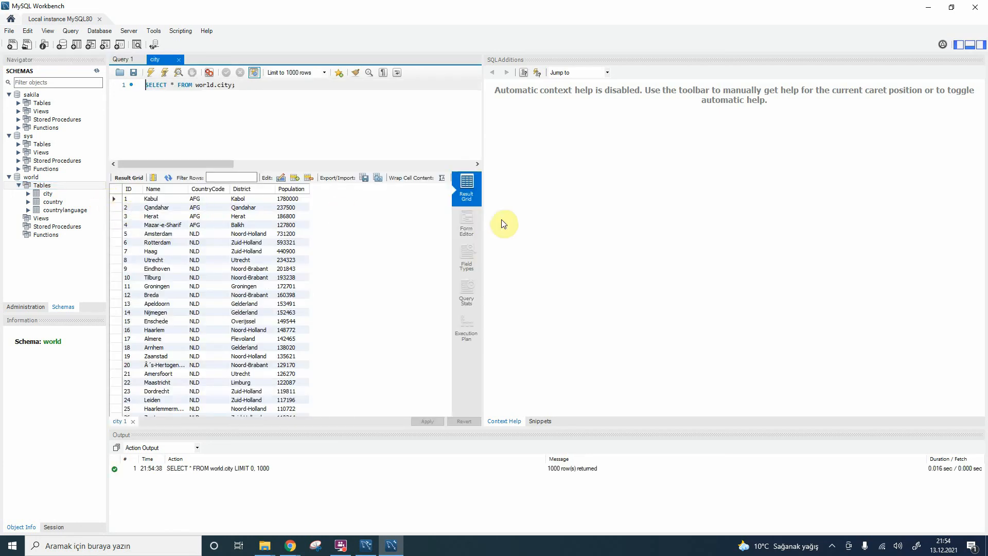
left_click(276, 118)
Step: Expand the tables of the sakila schema and display the rows of its actor table
double_click(42, 103)
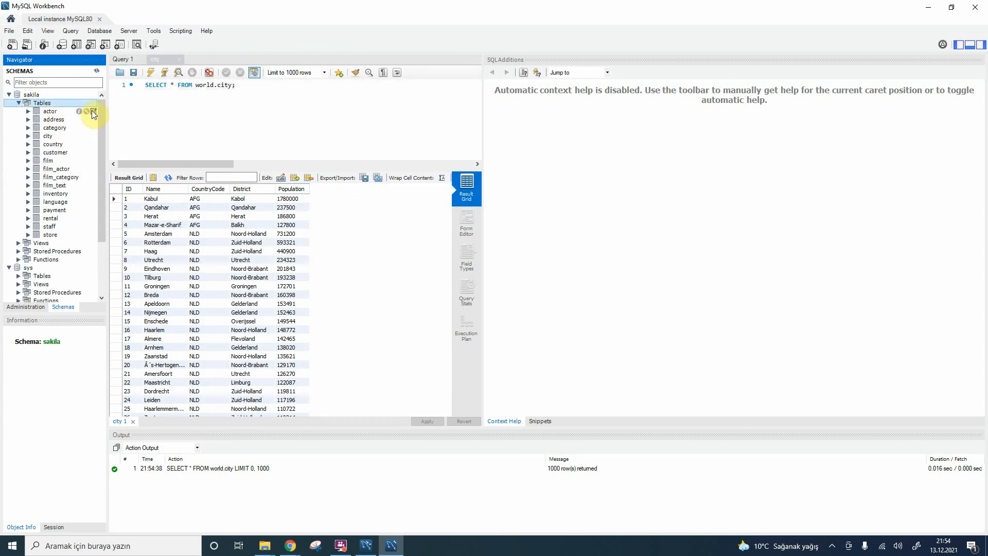
left_click(94, 112)
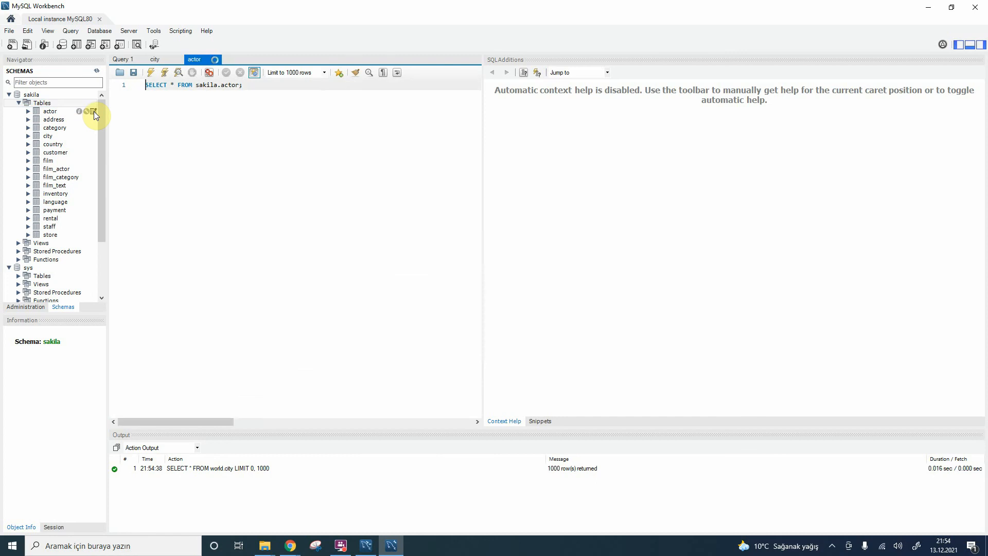
left_click(95, 112)
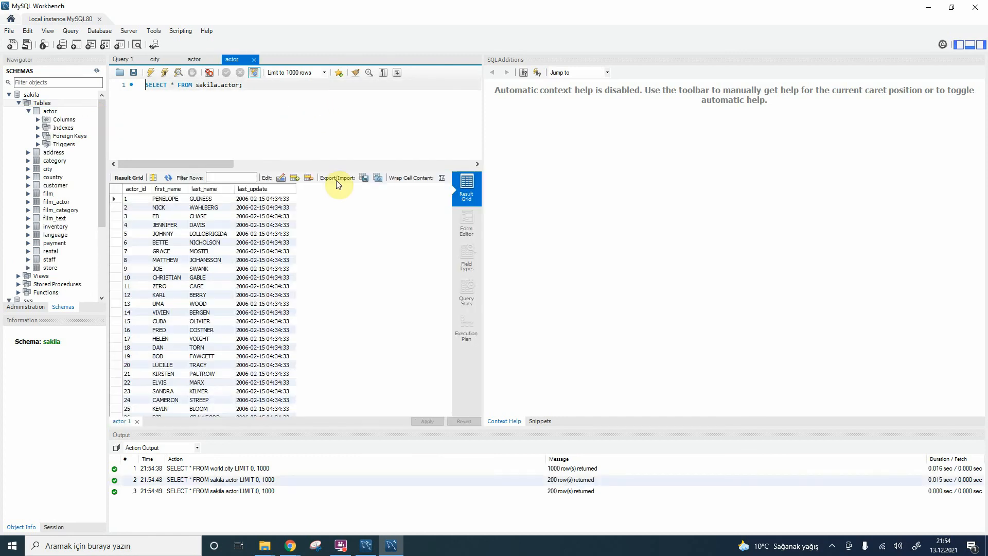